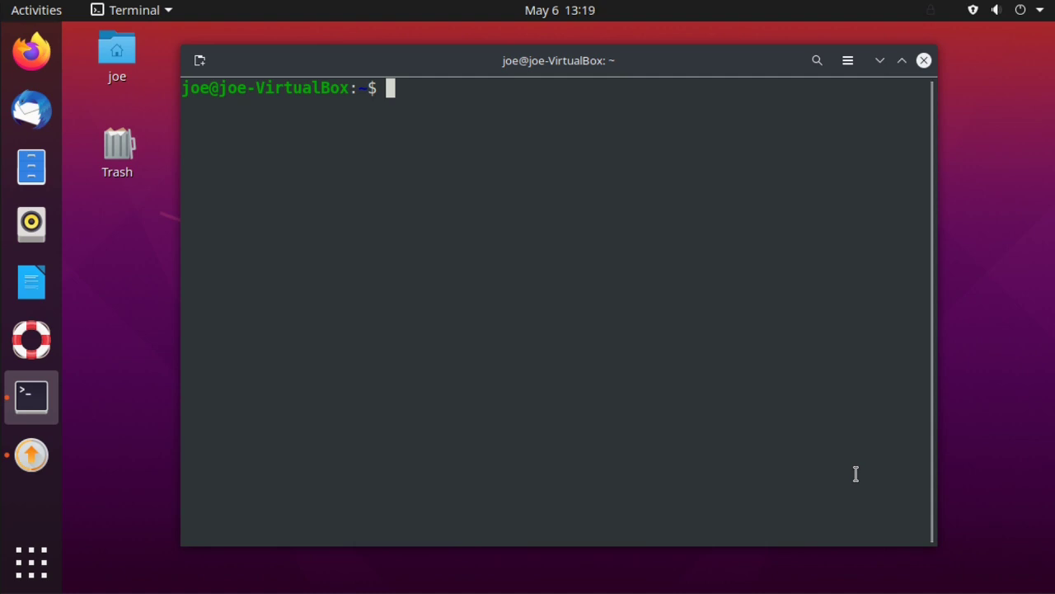
Step: Install PlayOnLinux by running "sudo apt install playonlinux", agree to continue, and close the terminal once the installation finishes
{"action": "type", "text": "sudo apt i"}
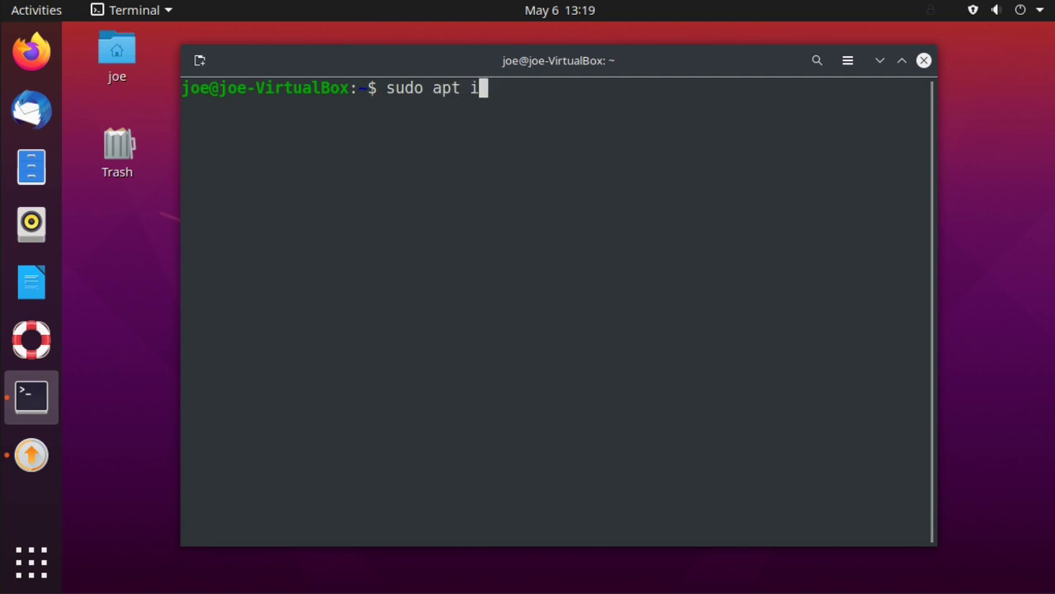
{"action": "type", "text": "nstall p"}
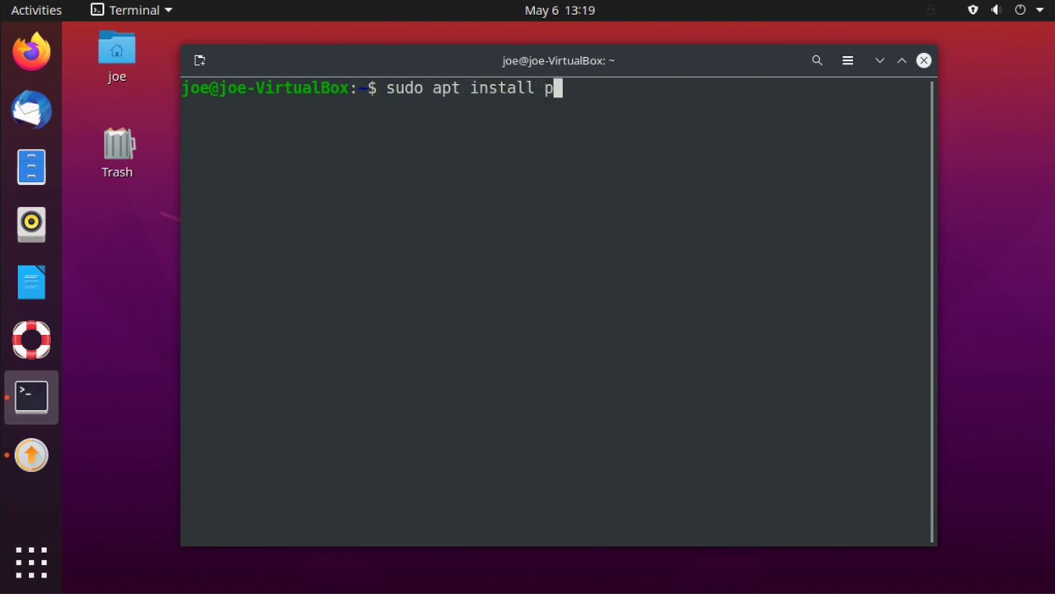
{"action": "type", "text": "layonlinux"}
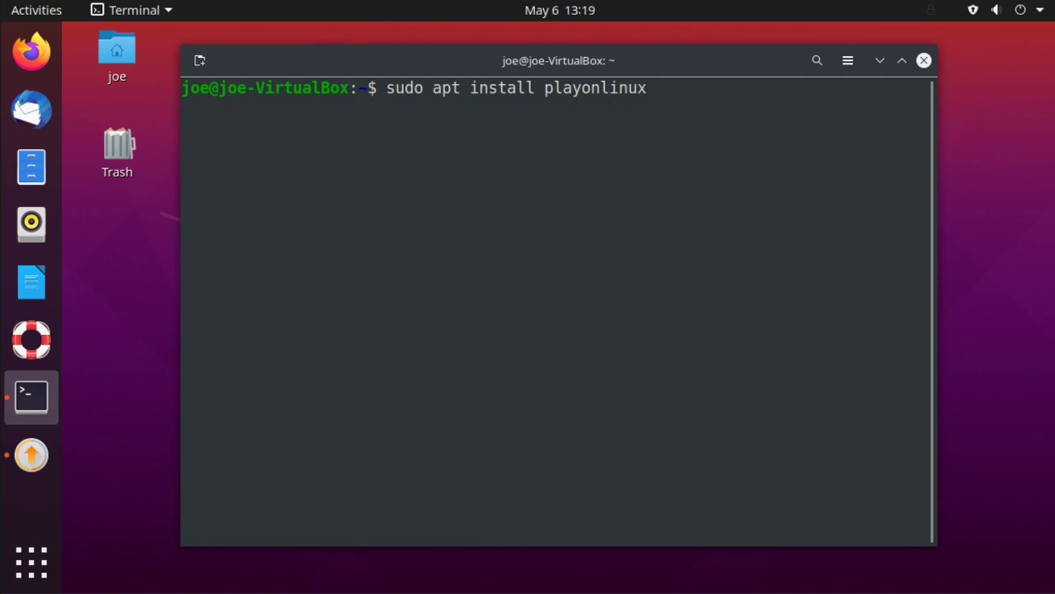
{"action": "key", "text": "Return"}
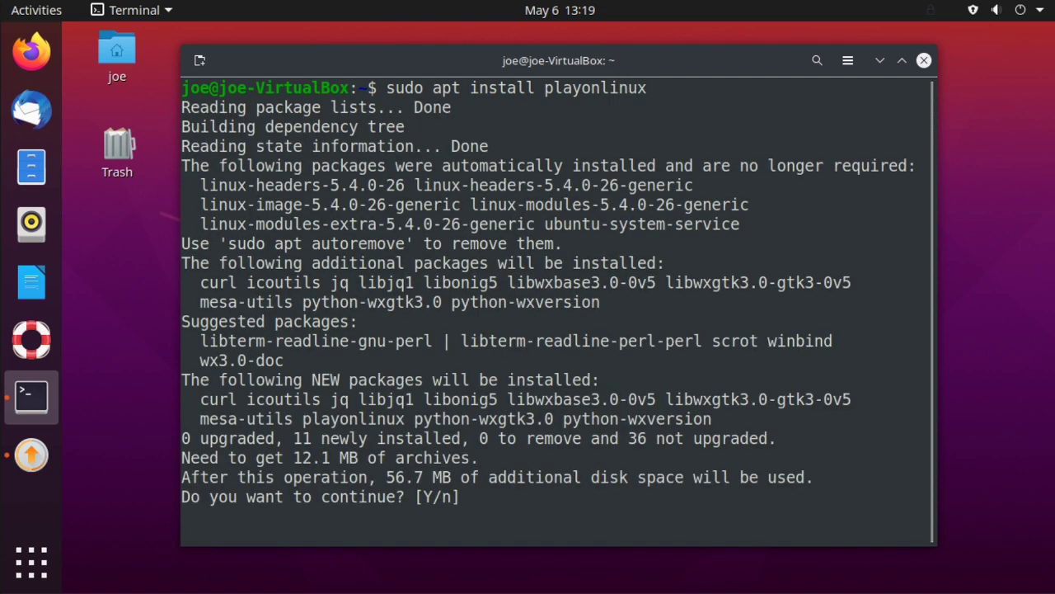
{"action": "type", "text": "y"}
{"action": "key", "text": "Return"}
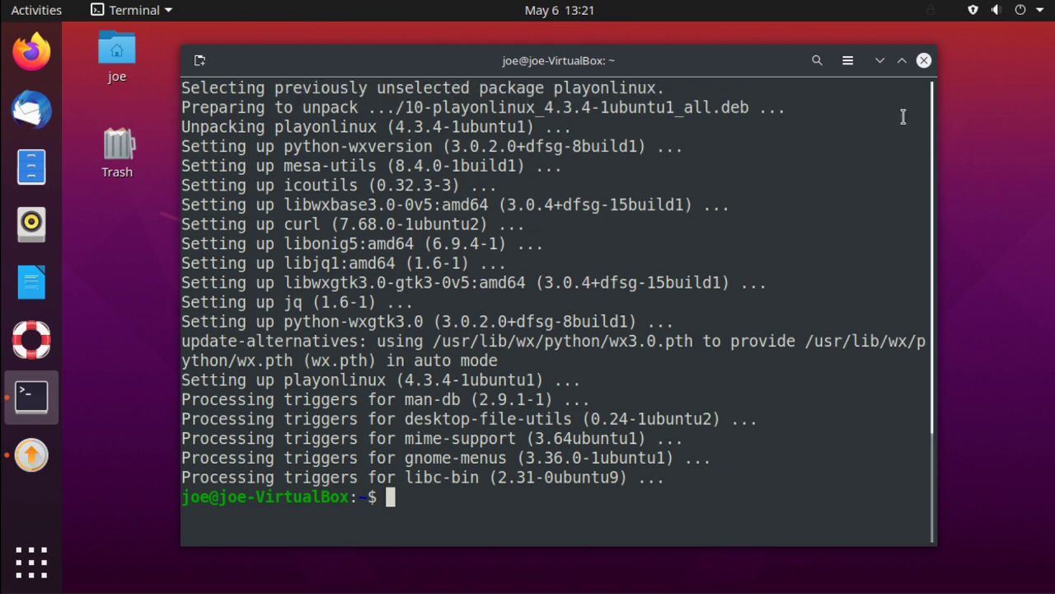
{"action": "left_click", "coordinate": [924, 61]}
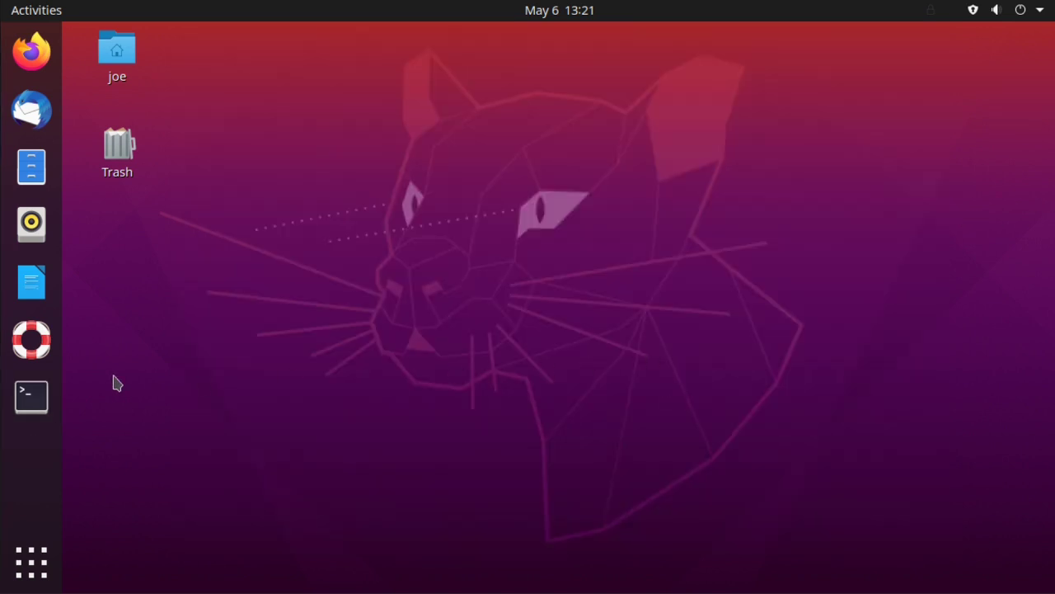
Step: Search the installed applications for "pl" and launch PlayOnLinux
{"action": "left_click", "coordinate": [30, 575]}
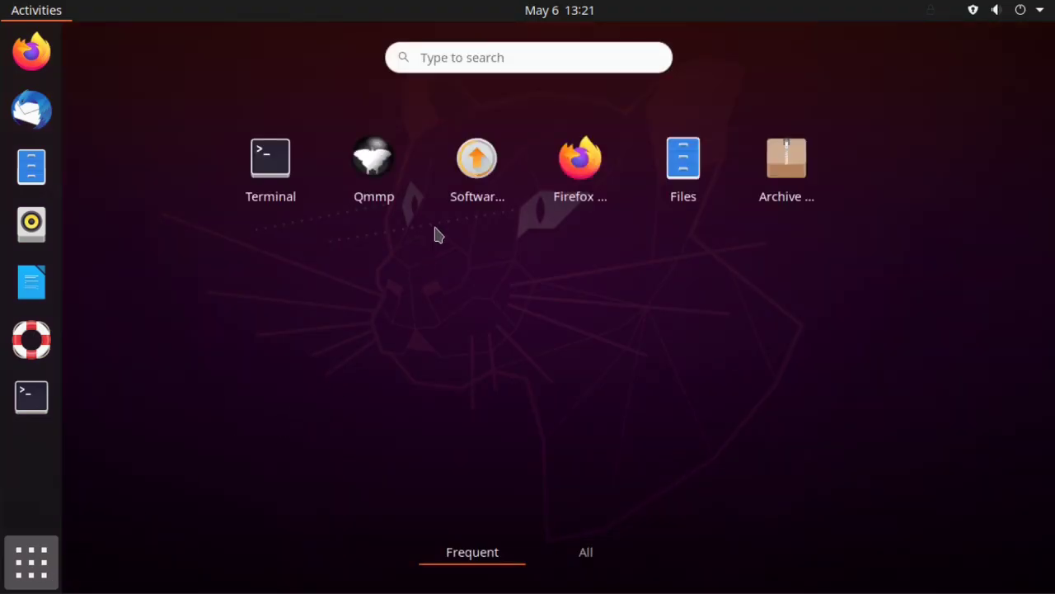
{"action": "left_click", "coordinate": [463, 57]}
{"action": "type", "text": "p"}
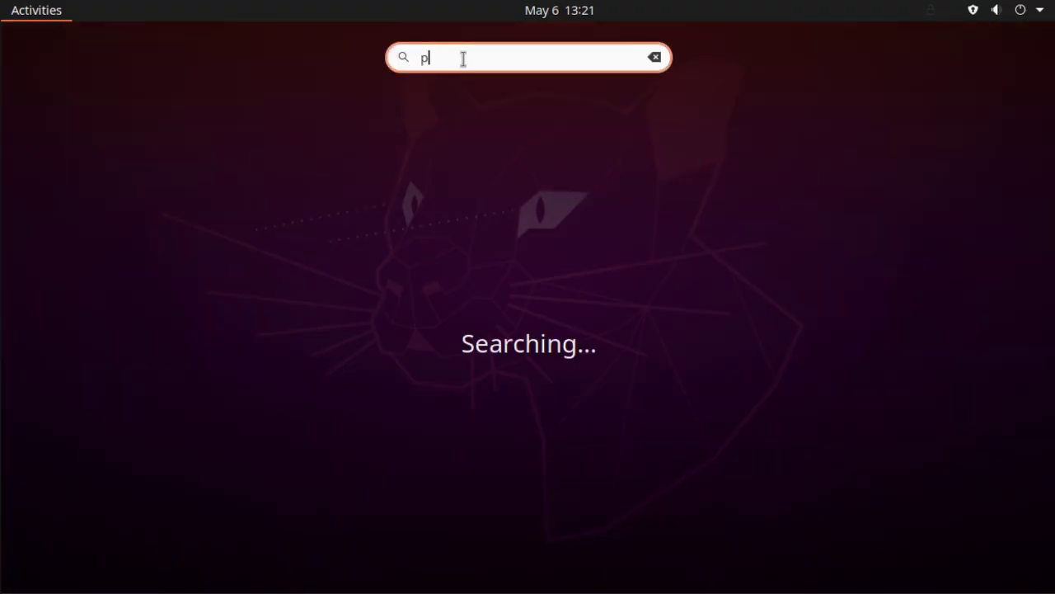
{"action": "type", "text": "l"}
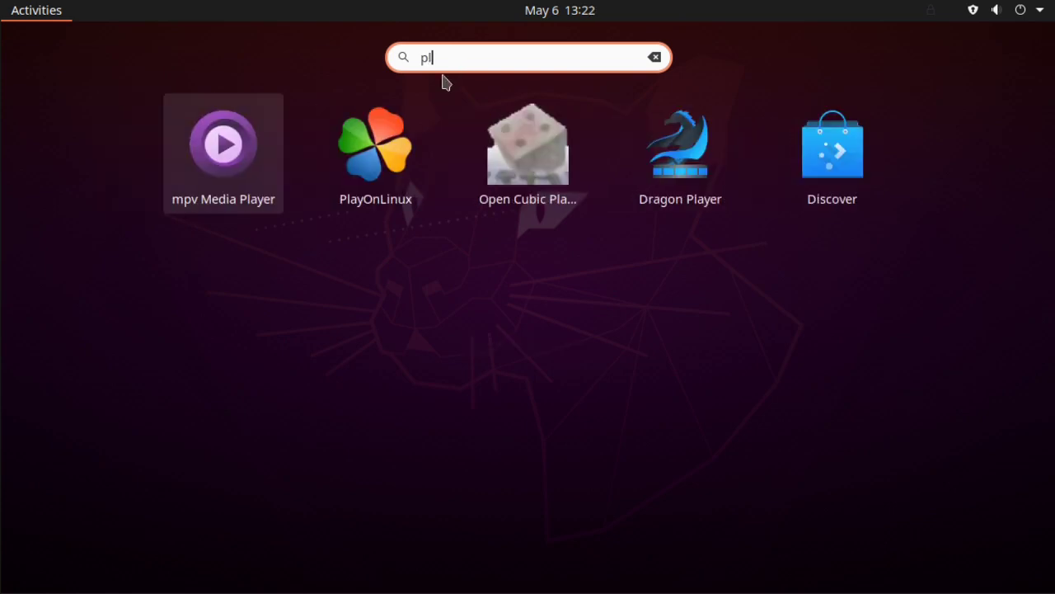
{"action": "left_click", "coordinate": [380, 145]}
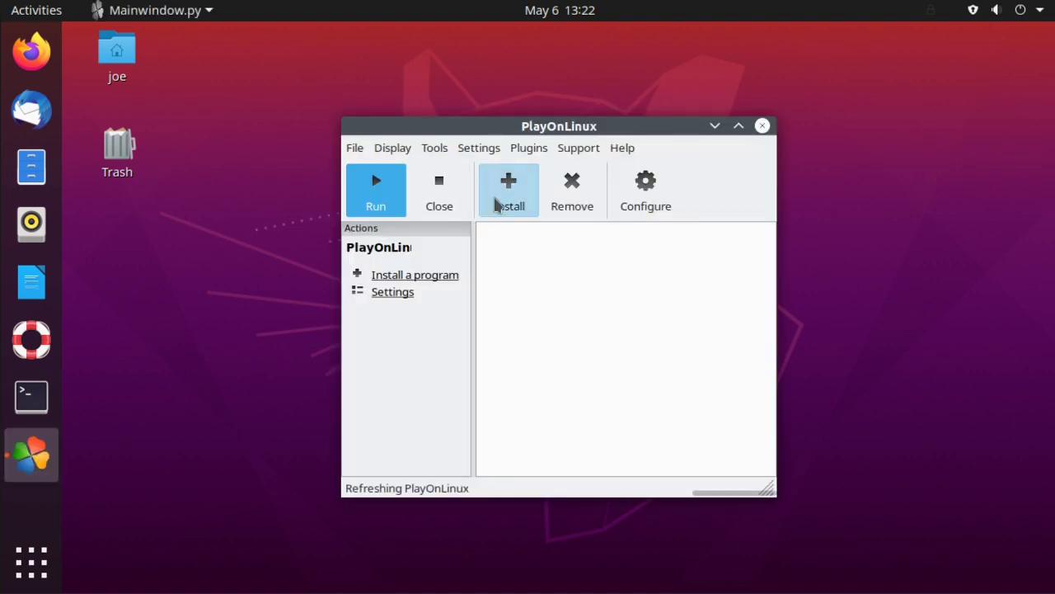
Step: Search PlayOnLinux's installable programs for "safari" and start installing Safari 5
{"action": "left_click", "coordinate": [495, 203]}
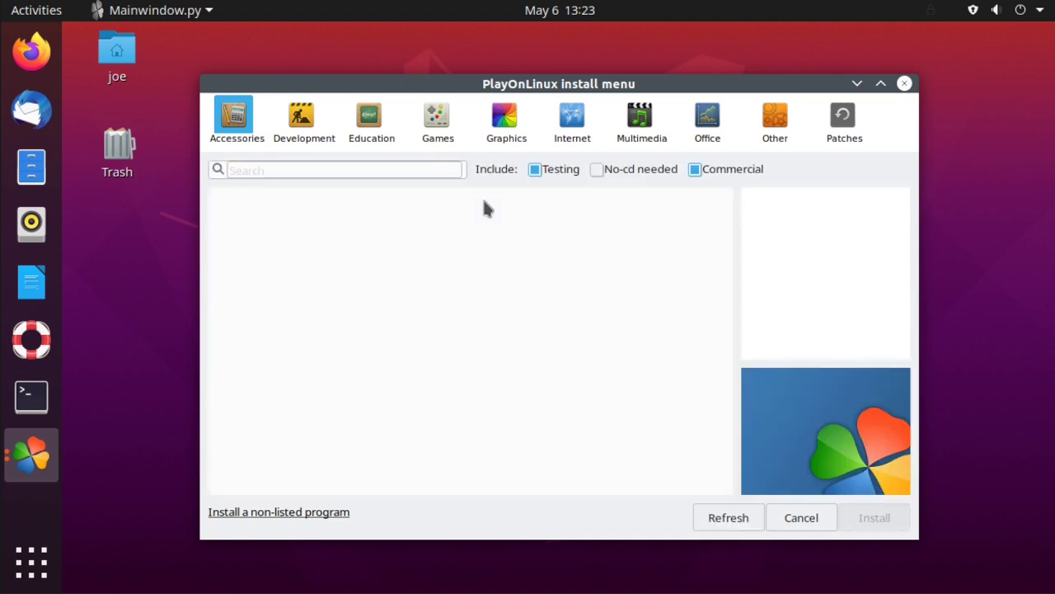
{"action": "left_click", "coordinate": [402, 169]}
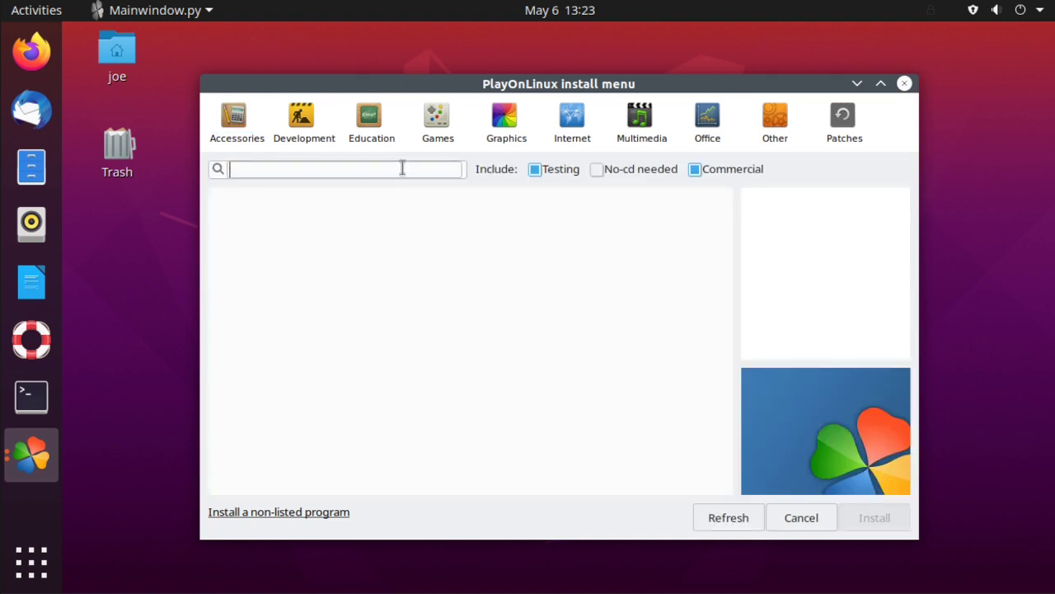
{"action": "type", "text": "safari"}
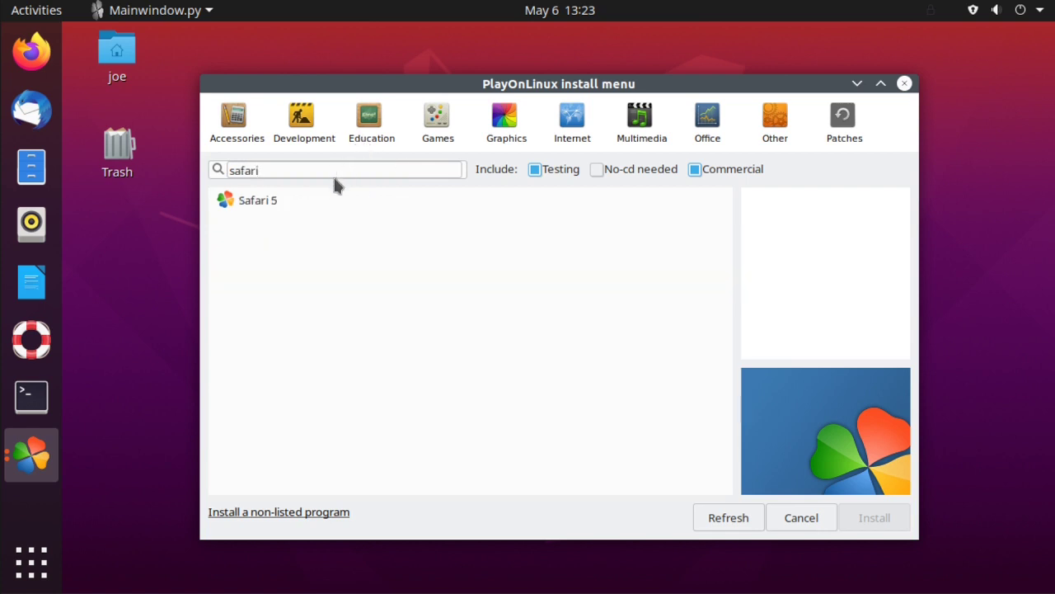
{"action": "left_click", "coordinate": [284, 199]}
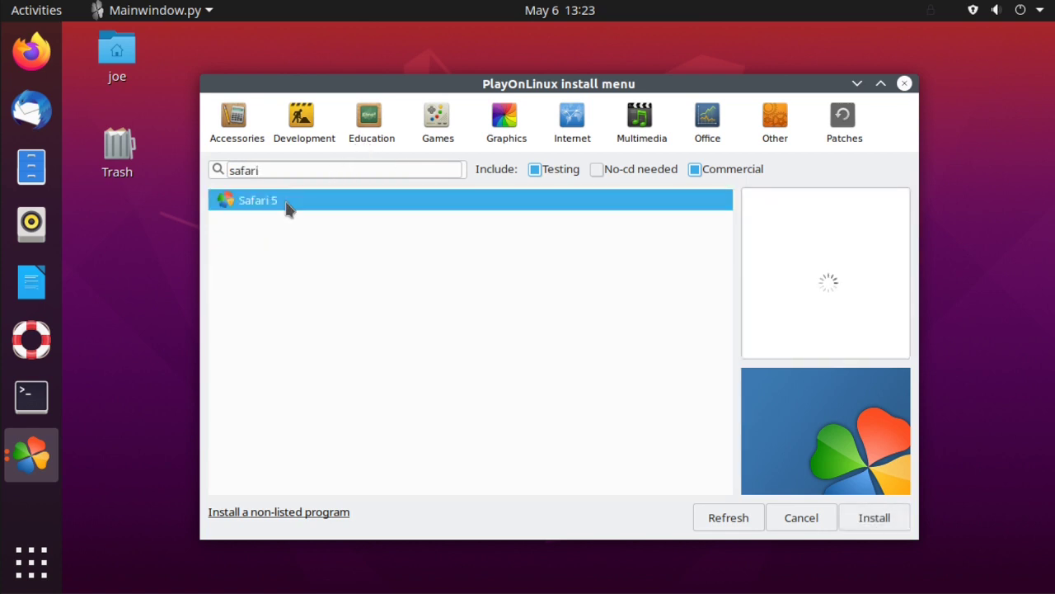
{"action": "left_click", "coordinate": [868, 520]}
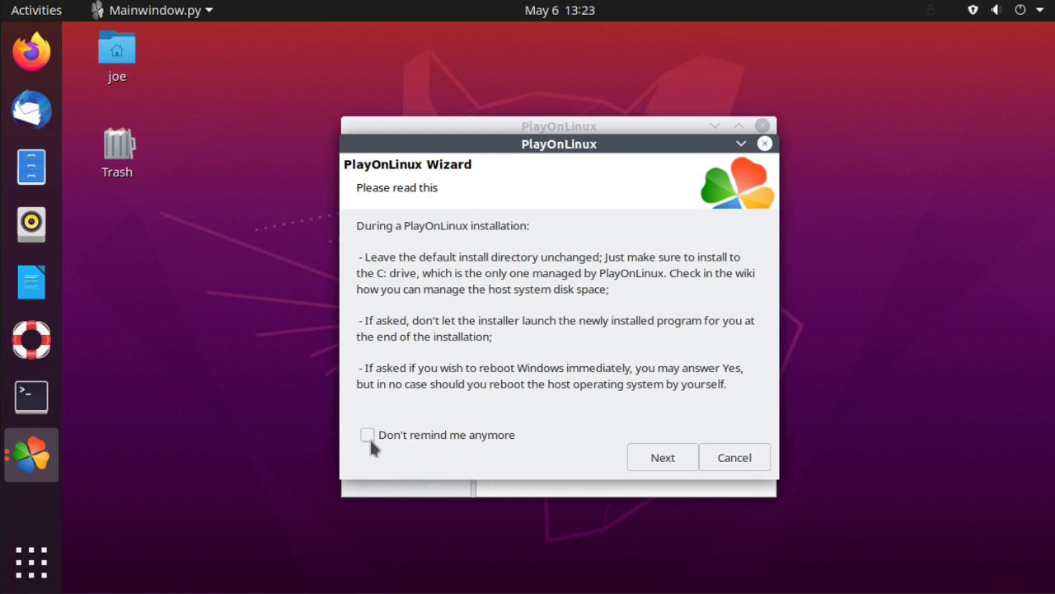
Step: Proceed through the two PlayOnLinux notices and the Safari 5 welcome page to create the virtual drive
{"action": "left_click", "coordinate": [680, 459]}
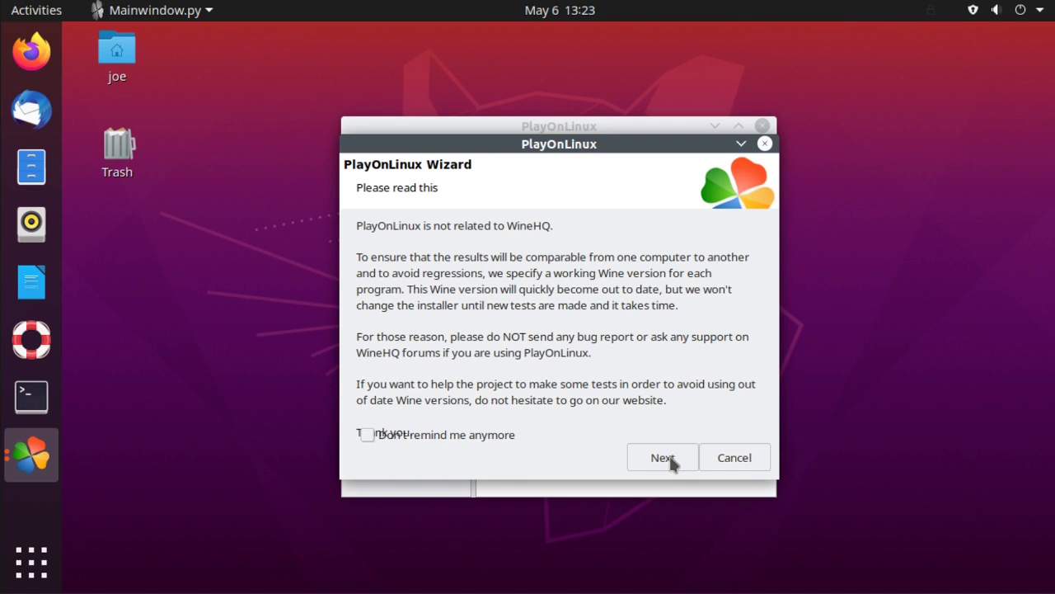
{"action": "left_click", "coordinate": [675, 458]}
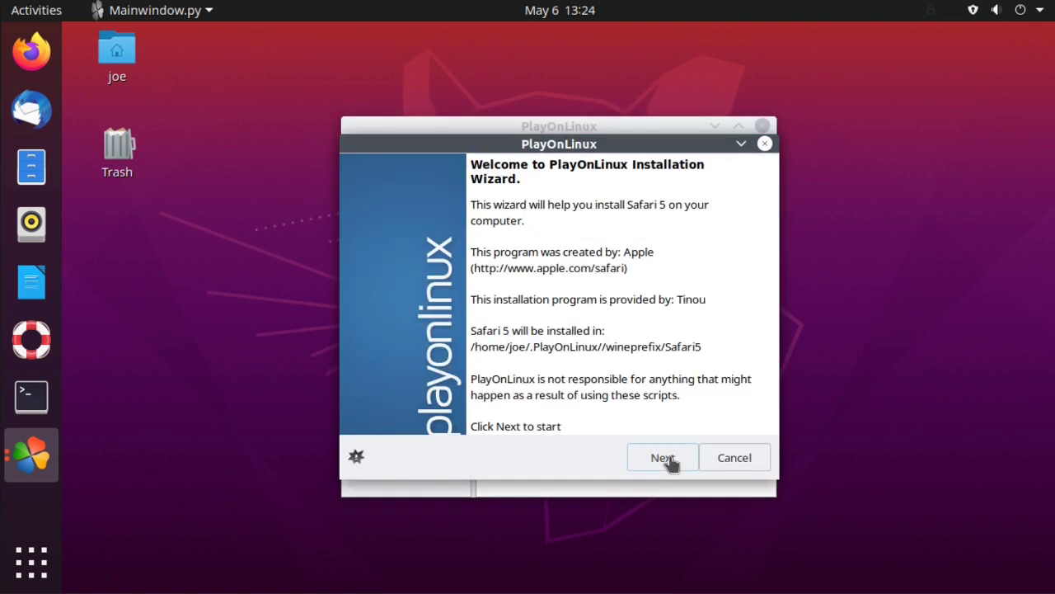
{"action": "left_click", "coordinate": [671, 464]}
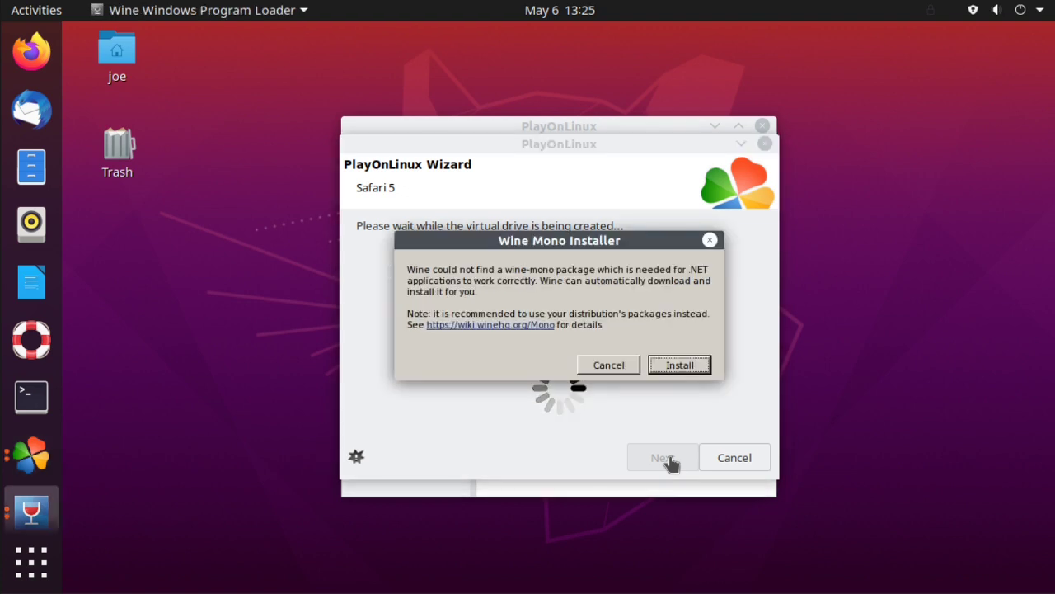
Step: Let Wine download and install the missing Mono and Gecko packages for the Safari 5 virtual drive
{"action": "left_click", "coordinate": [664, 367]}
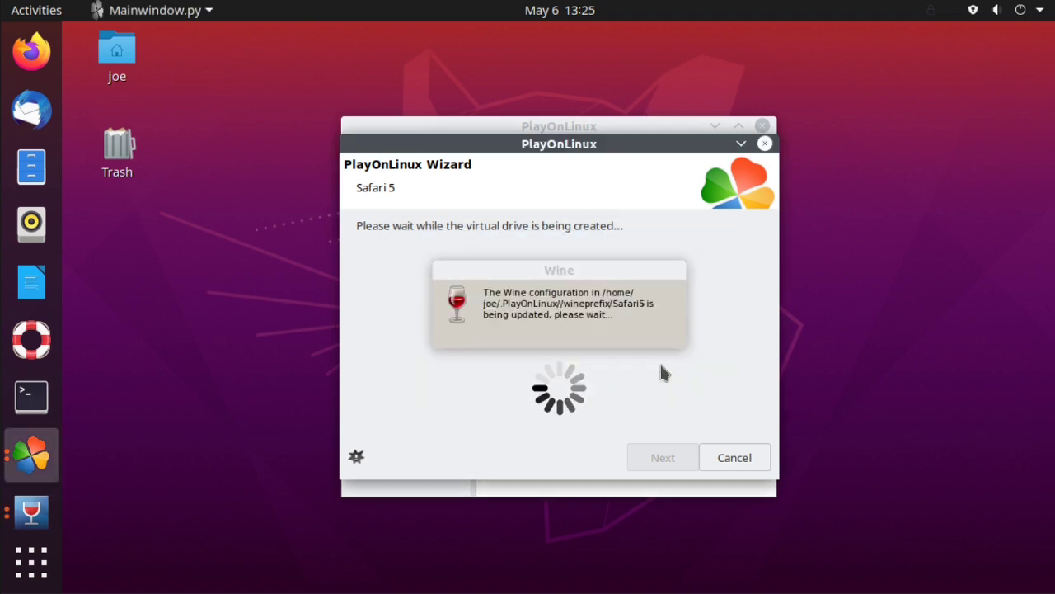
{"action": "left_click", "coordinate": [661, 367]}
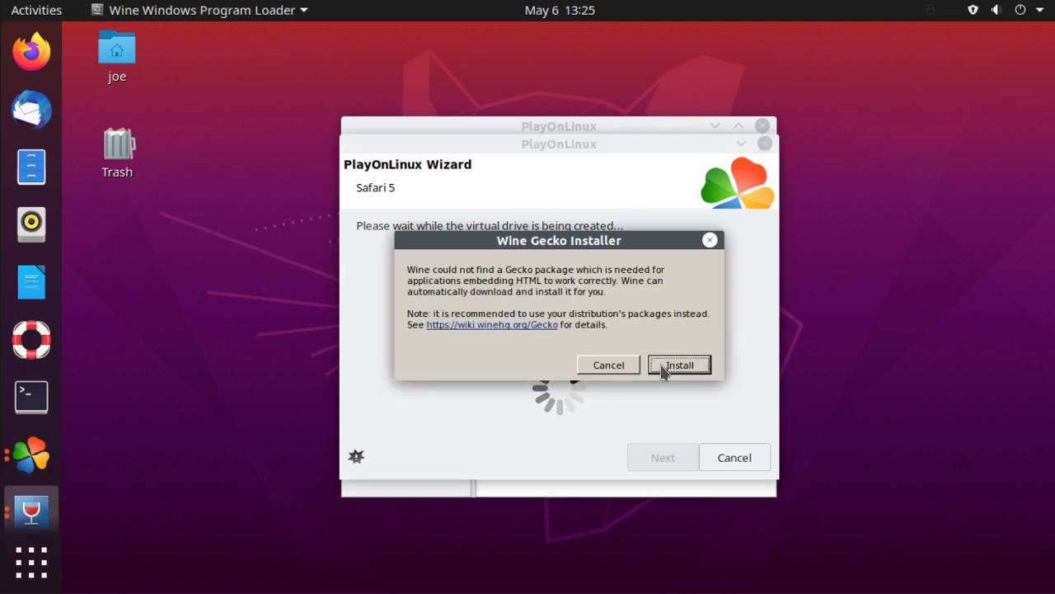
{"action": "left_click", "coordinate": [662, 367]}
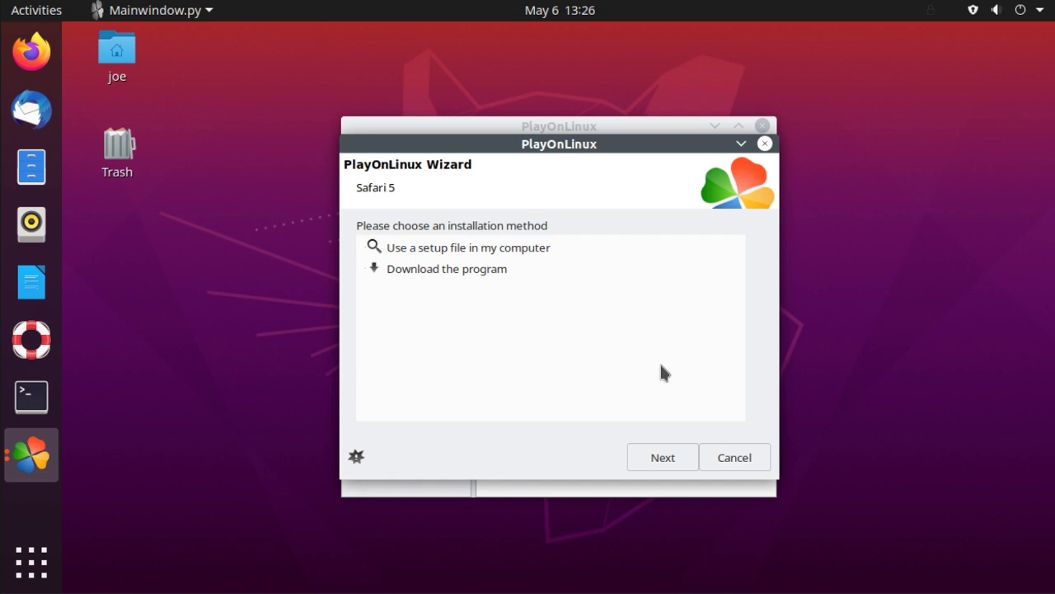
Step: Choose to download the program as the installation method and continue to the Safari installer
{"action": "left_click", "coordinate": [451, 276]}
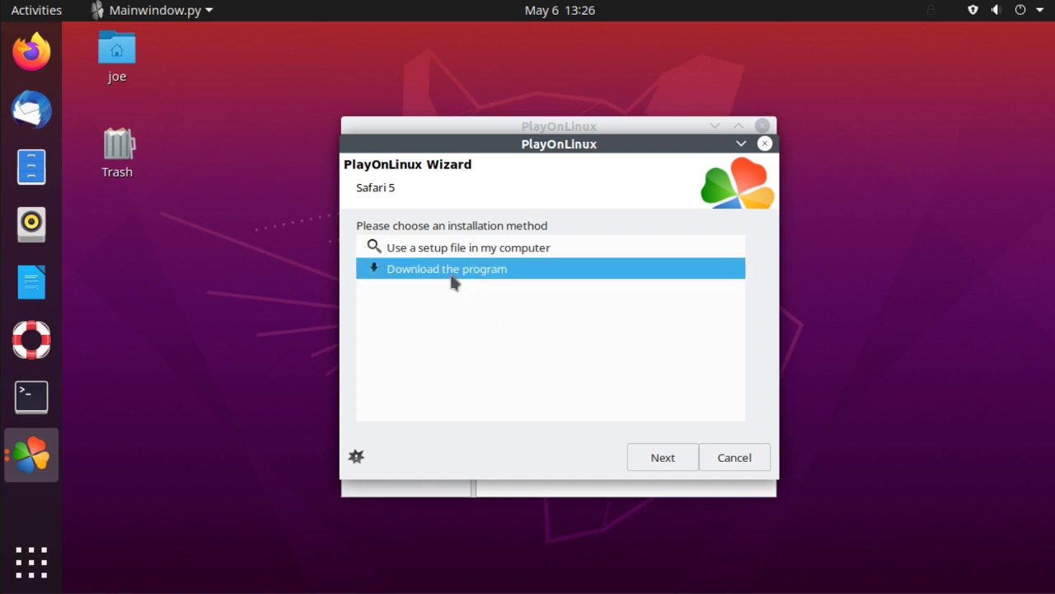
{"action": "left_click", "coordinate": [676, 469]}
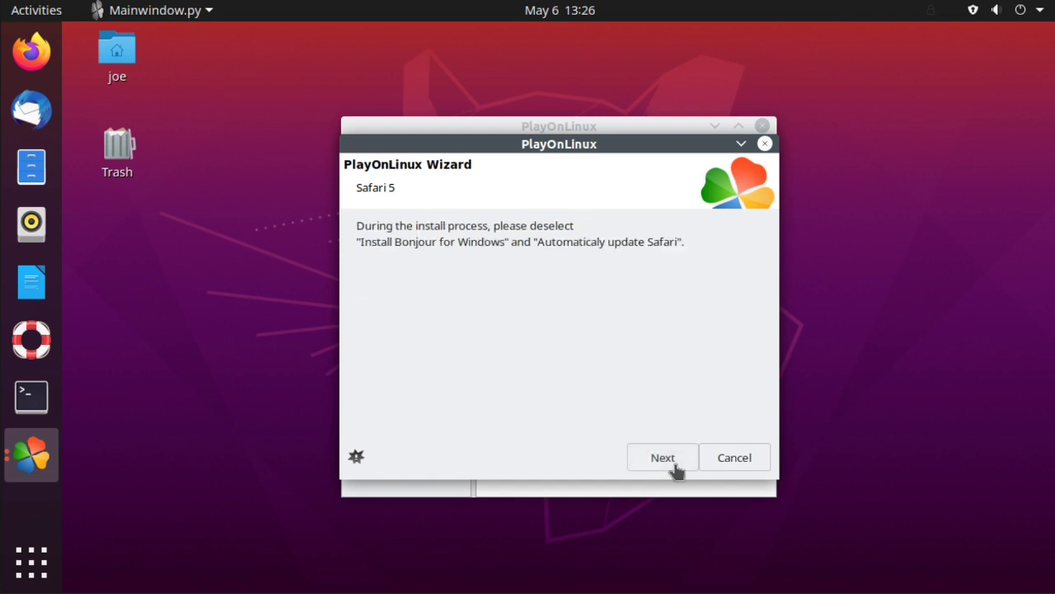
{"action": "left_click", "coordinate": [664, 457]}
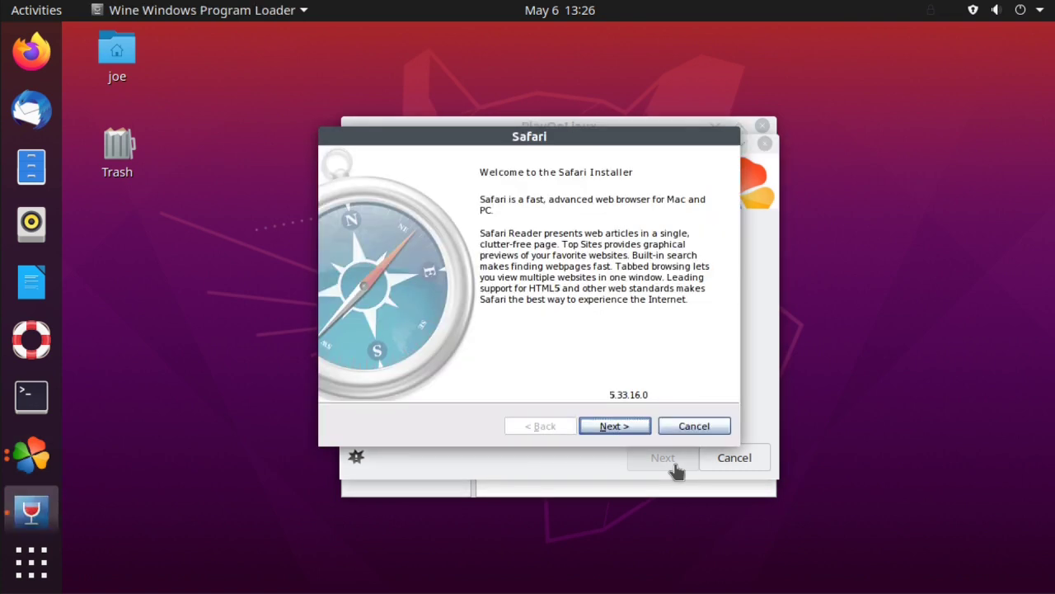
Step: Accept the Safari license agreement and install Safari with the default options into C:\Program Files (x86)\Safari\
{"action": "left_click", "coordinate": [622, 426]}
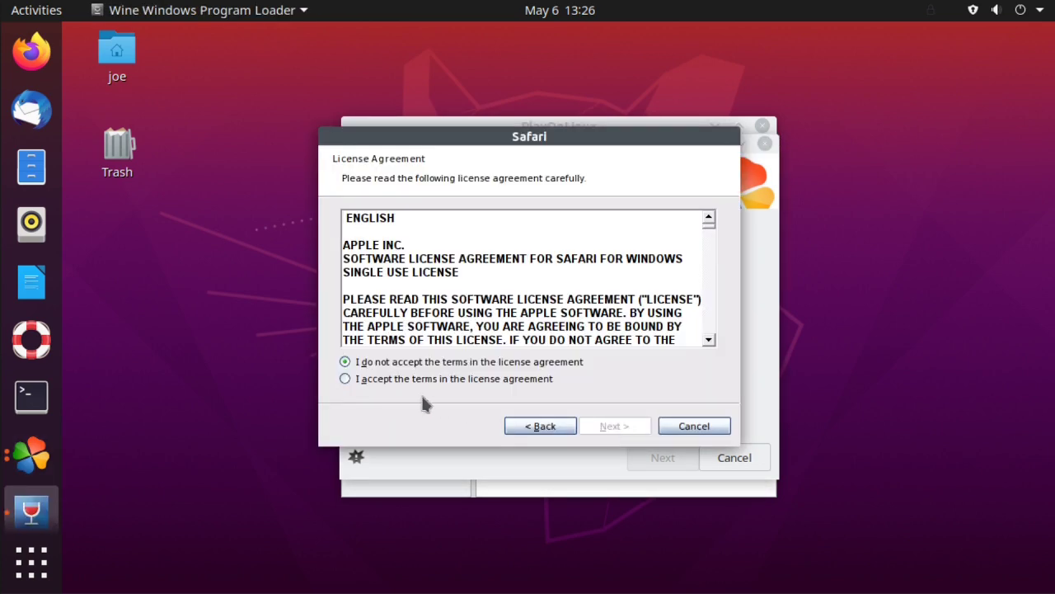
{"action": "left_click", "coordinate": [344, 380]}
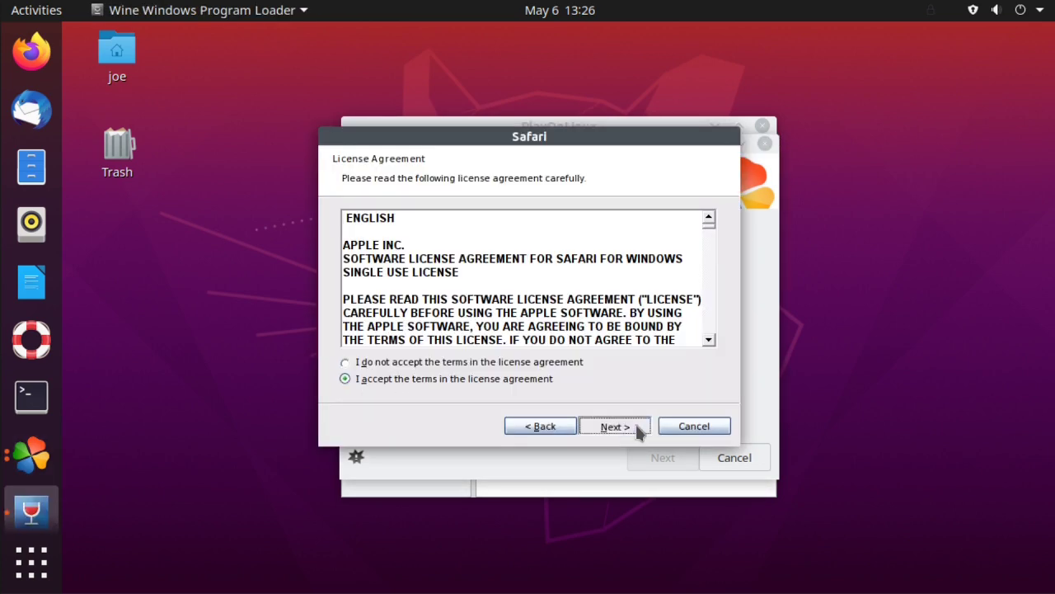
{"action": "left_click", "coordinate": [637, 429]}
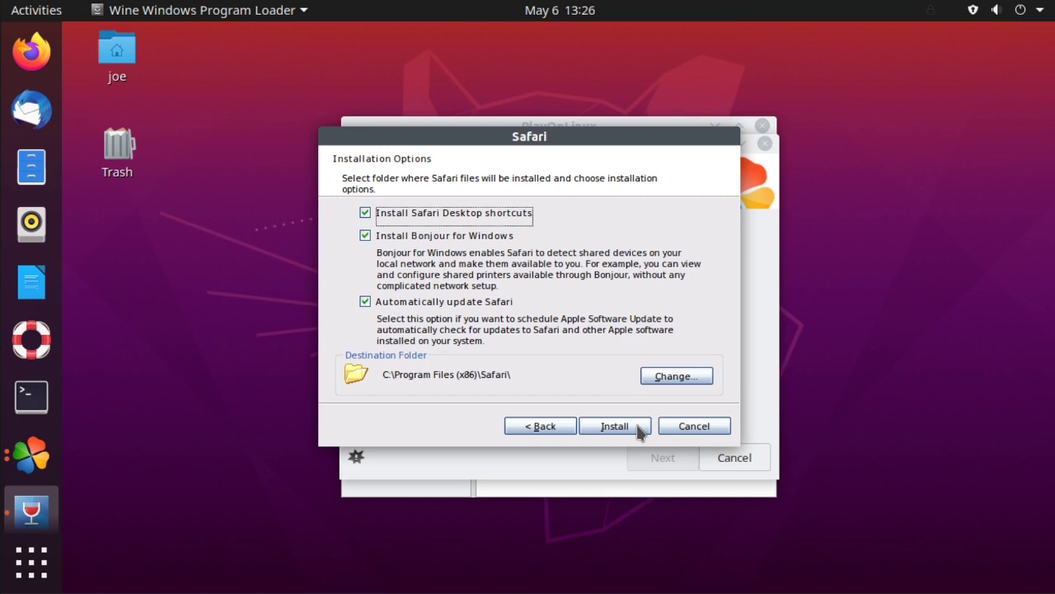
{"action": "left_click", "coordinate": [638, 432]}
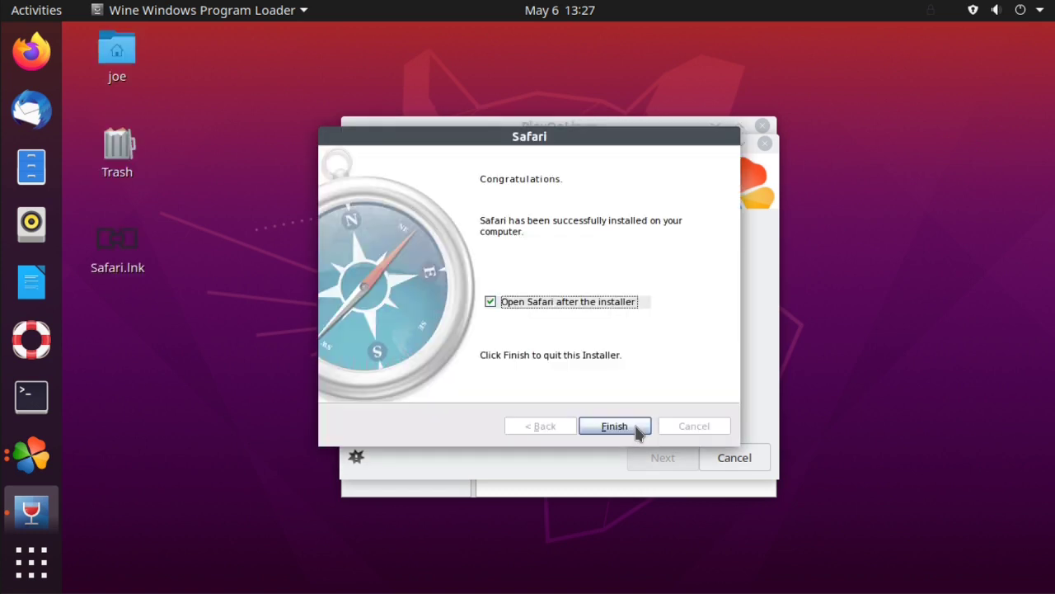
Step: Finish the installer with Safari set to open, disable the recurring default-browser check, and decline making Safari the default
{"action": "left_click", "coordinate": [637, 428]}
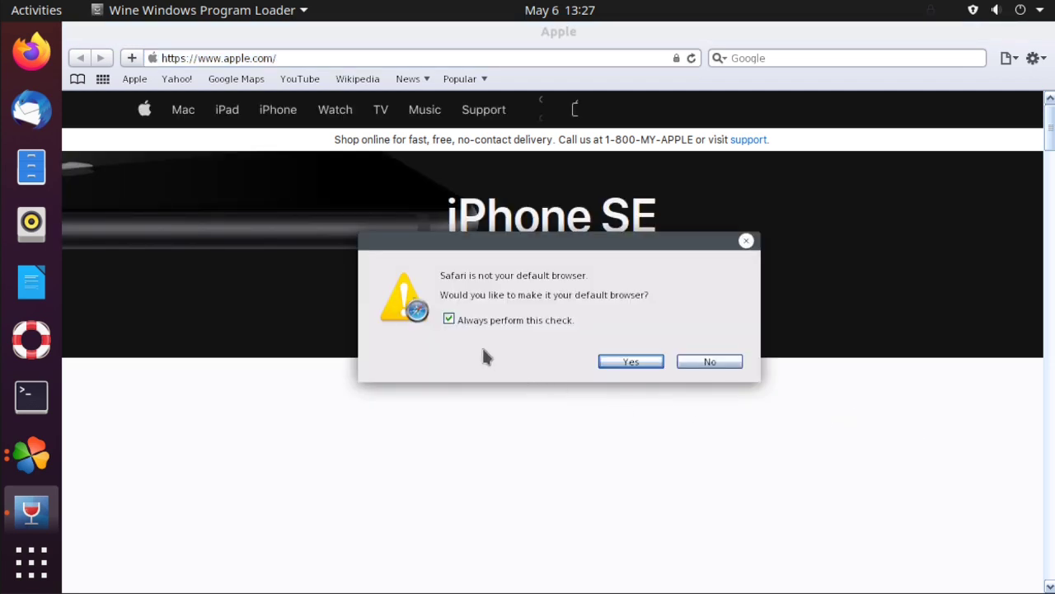
{"action": "left_click", "coordinate": [449, 319]}
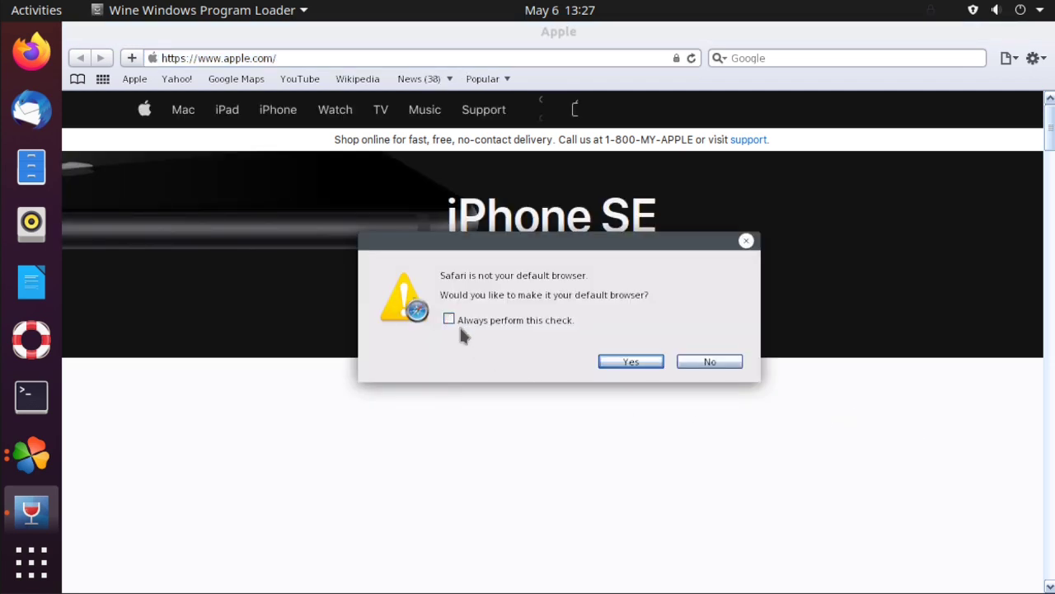
{"action": "left_click", "coordinate": [699, 361]}
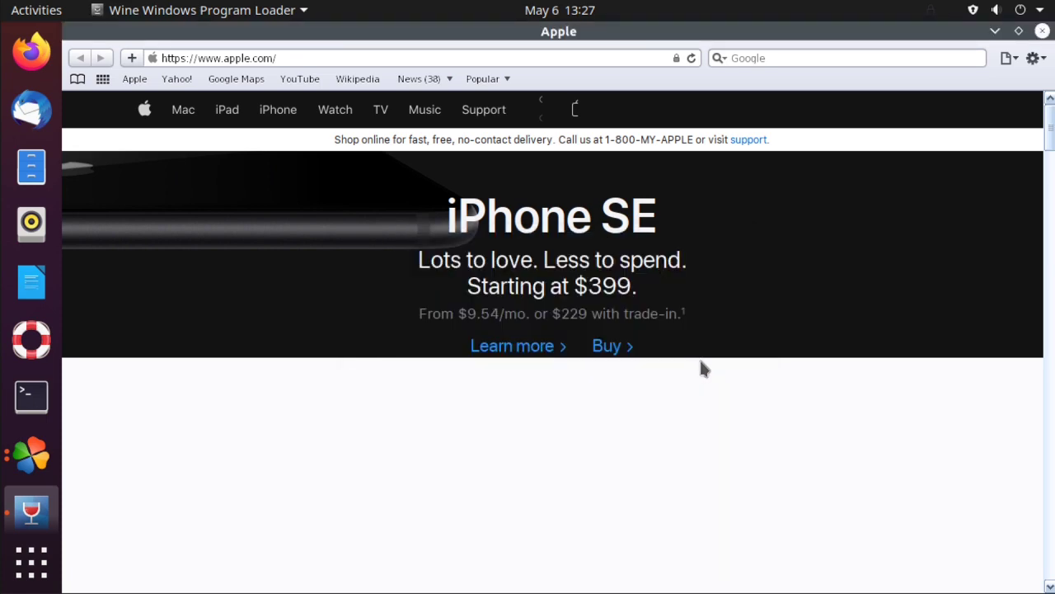